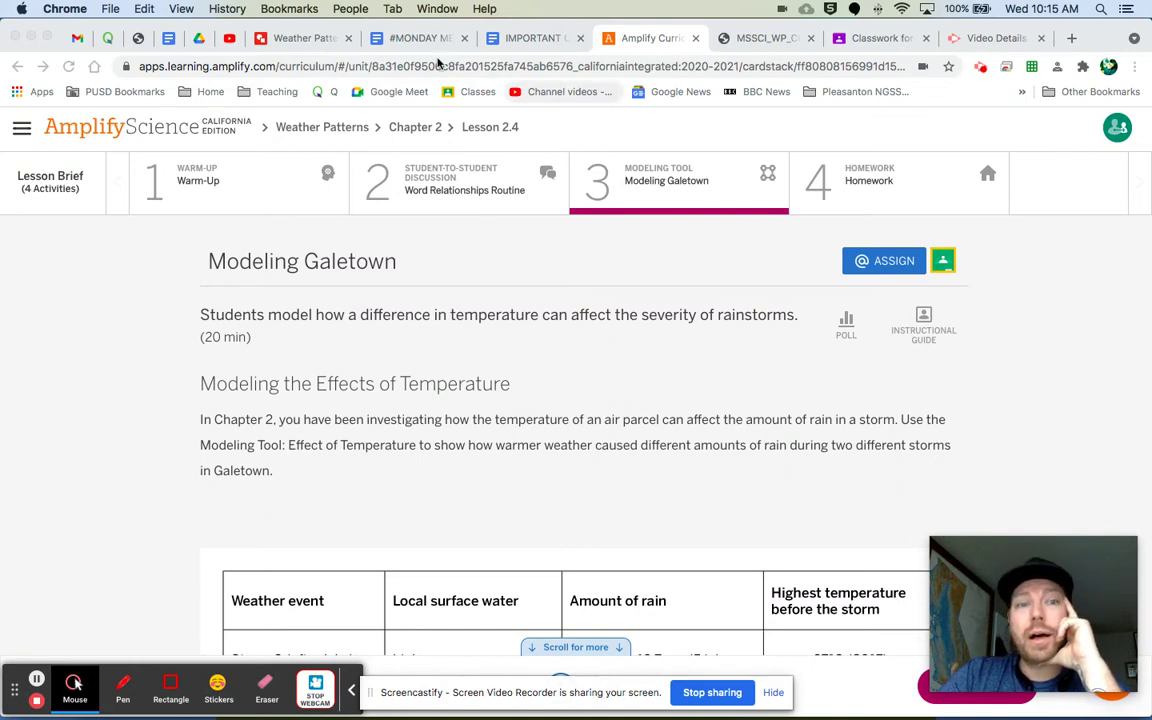
# Step: Scroll past the Goal/Do list and Modeling Tool Key, then open the Weather Patterns 2.4 drawing
pyautogui.scroll(-5, 483, 365)
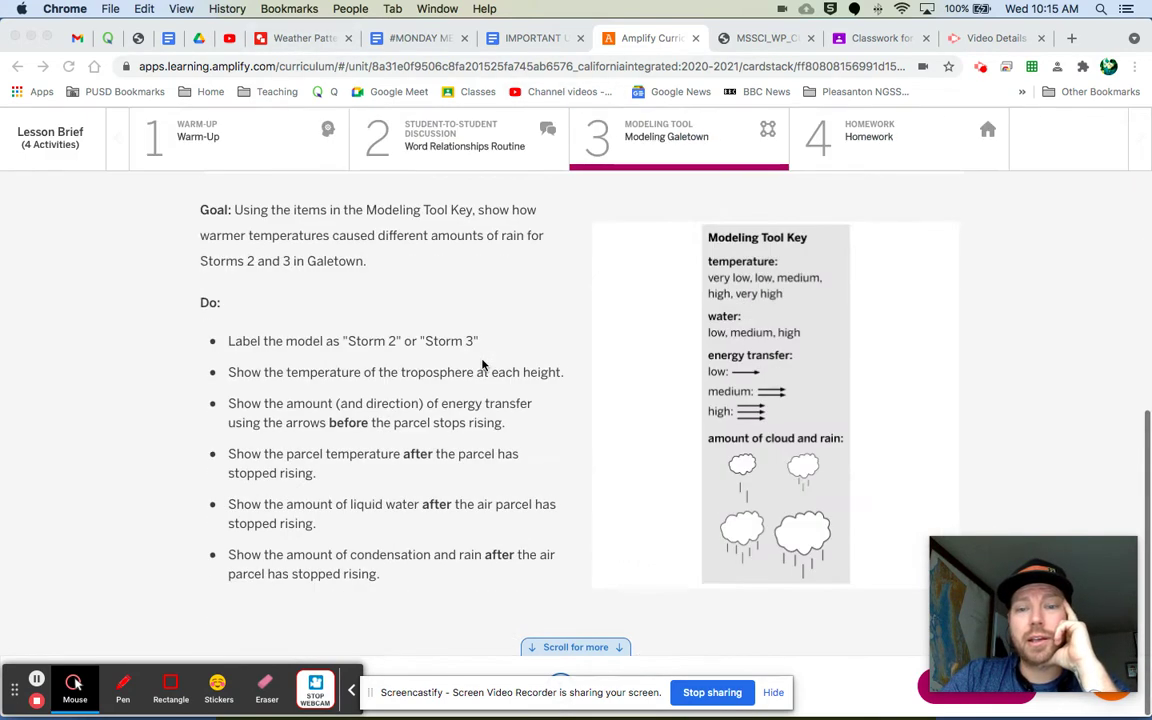
pyautogui.click(305, 40)
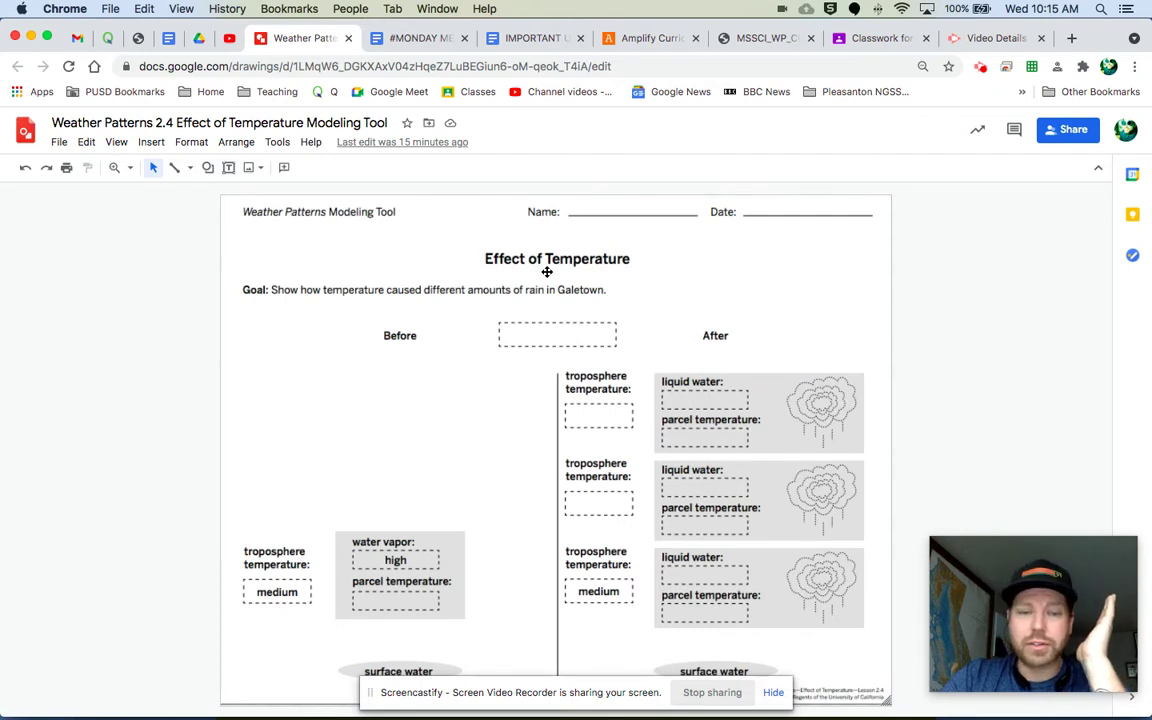
# Step: Look over the mostly blank Effect of Temperature worksheet, then return to the Modeling Galetown page
pyautogui.click(773, 692)
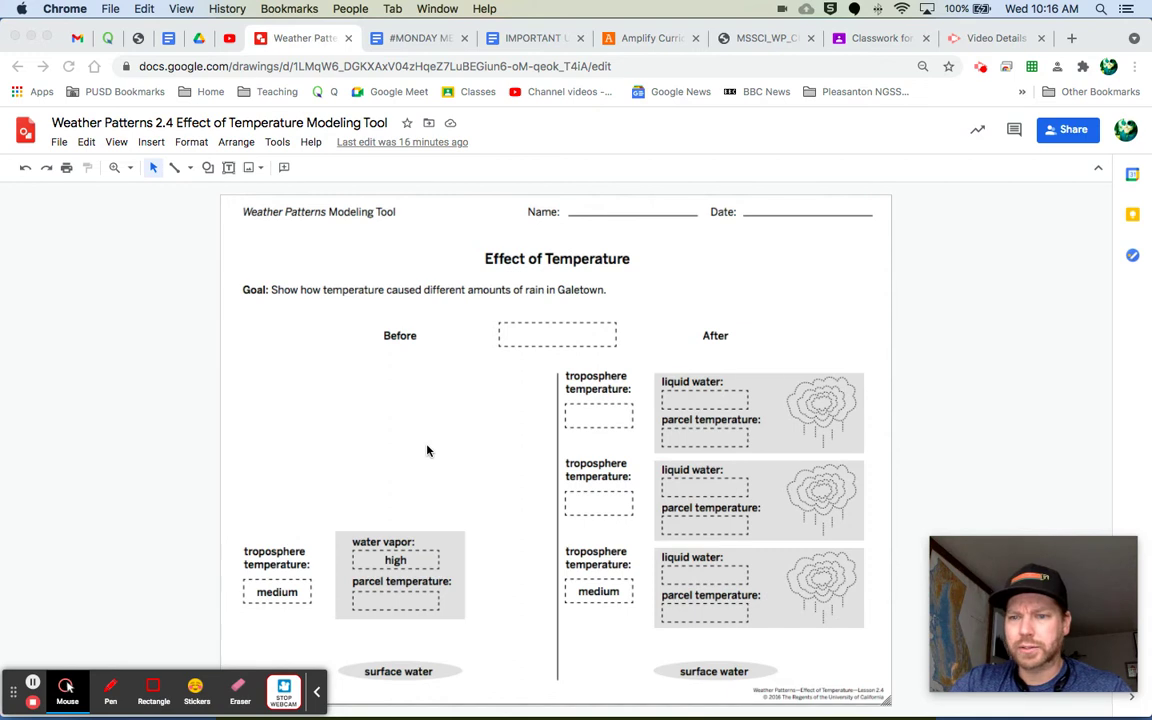
pyautogui.click(655, 38)
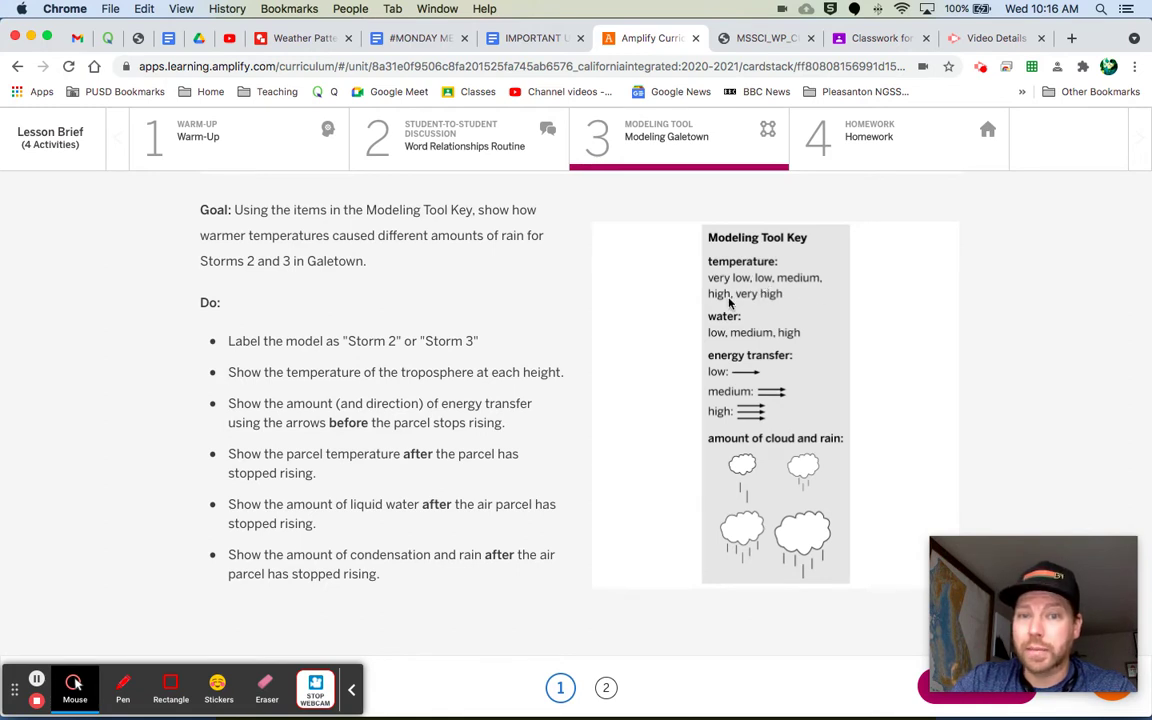
# Step: Scroll up to the Storm 2 and Storm 3 data table, then return to the Effect of Temperature drawing
pyautogui.scroll(8, 663, 450)
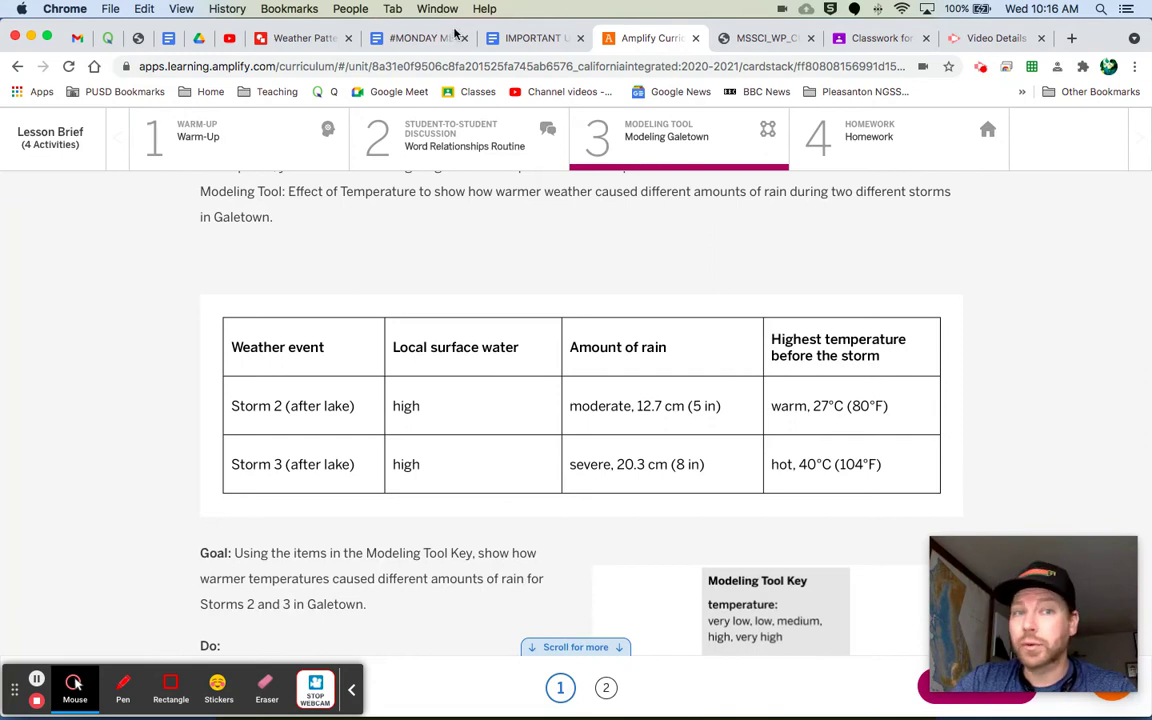
pyautogui.click(300, 38)
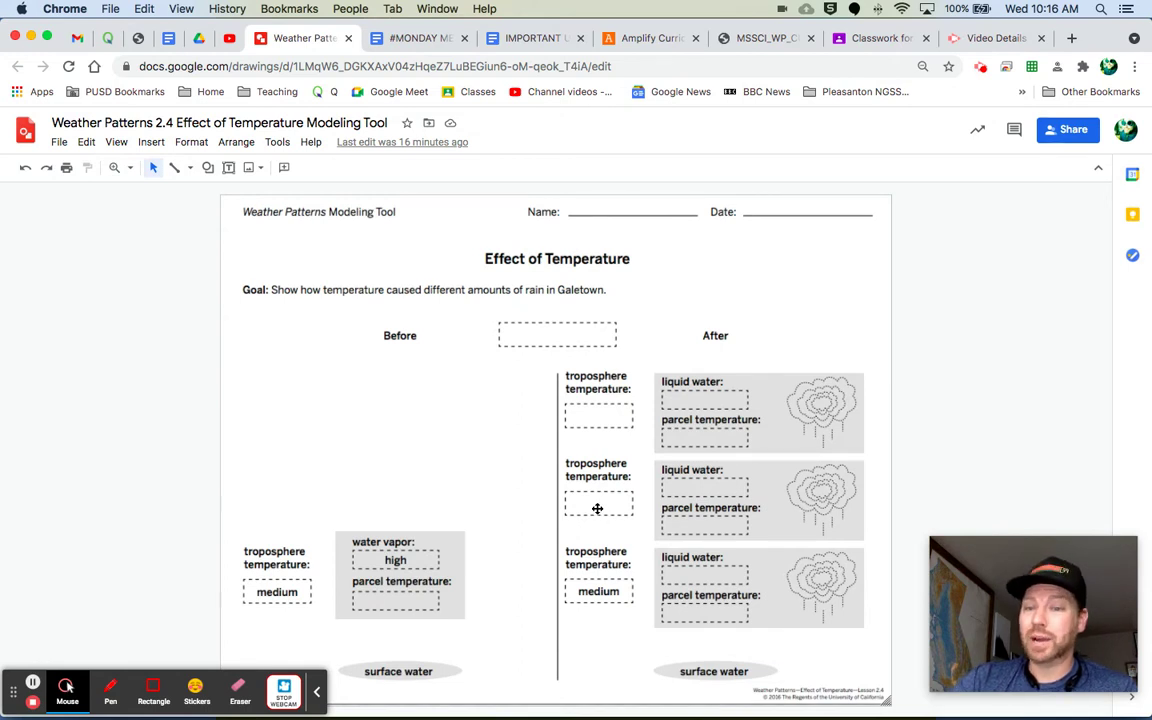
# Step: Select the worksheet background image, enter crop mode, and exit without cropping
pyautogui.click(597, 509)
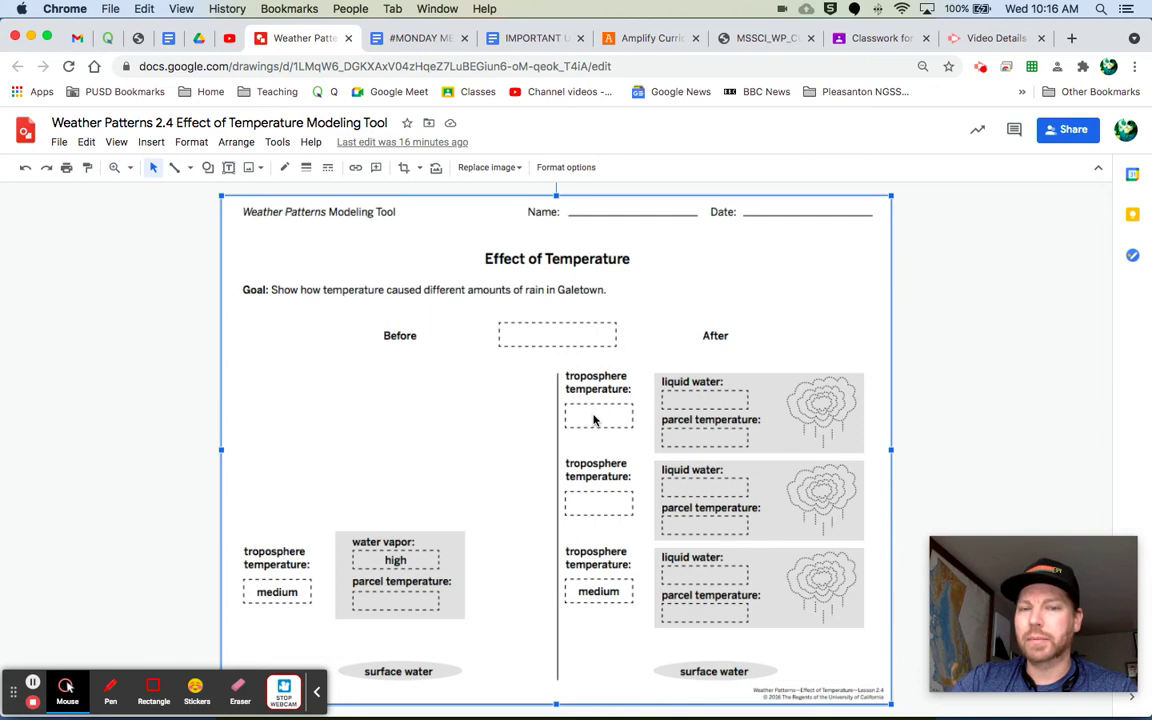
pyautogui.doubleClick(594, 420)
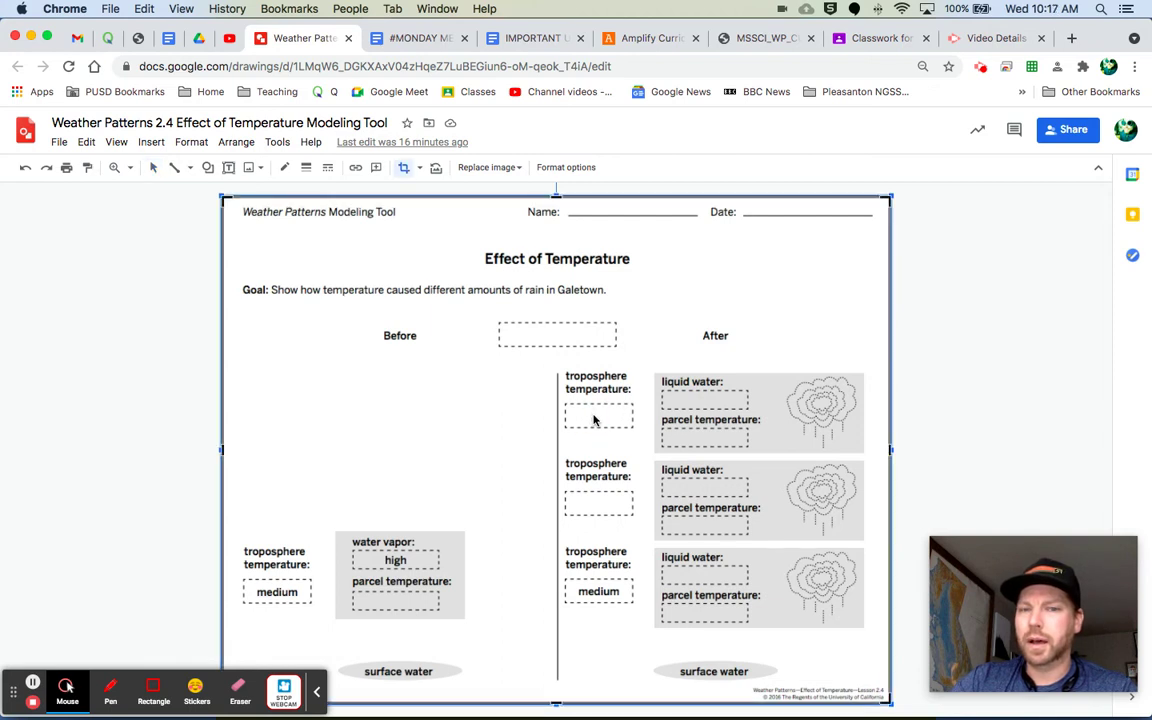
pyautogui.press('Escape')
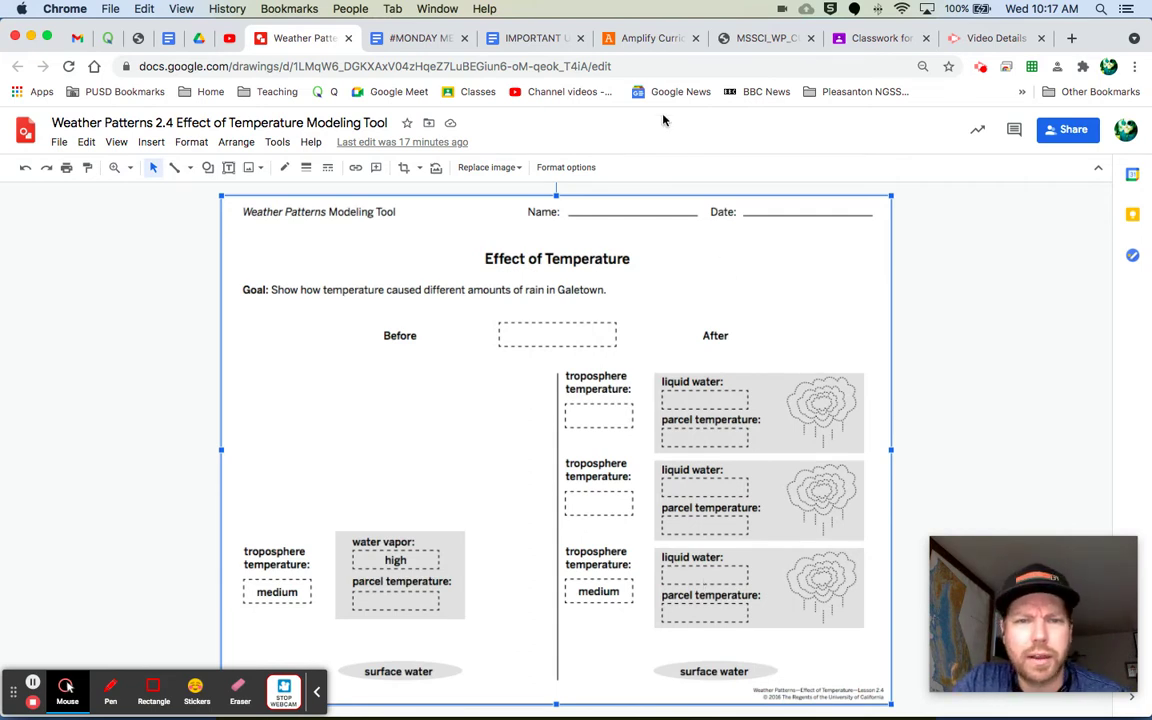
# Step: Go back to the Amplify lesson, scroll to the Goal/Do section, then reopen the modeling drawing
pyautogui.click(651, 39)
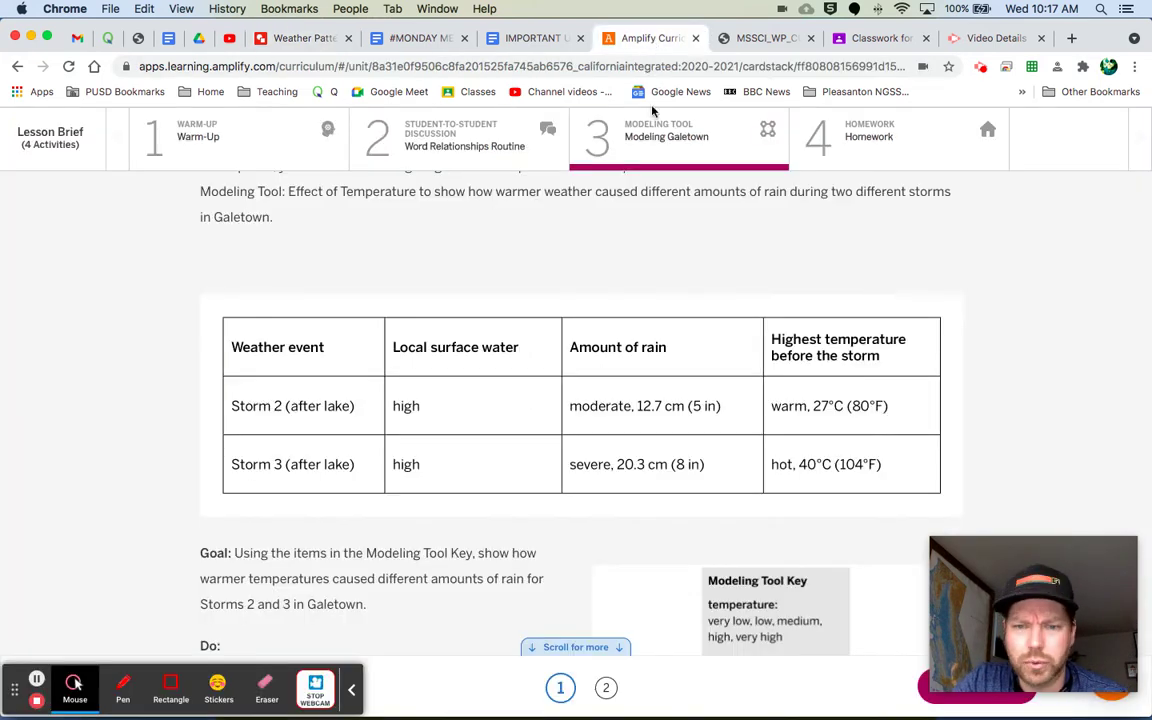
pyautogui.scroll(-4, 687, 488)
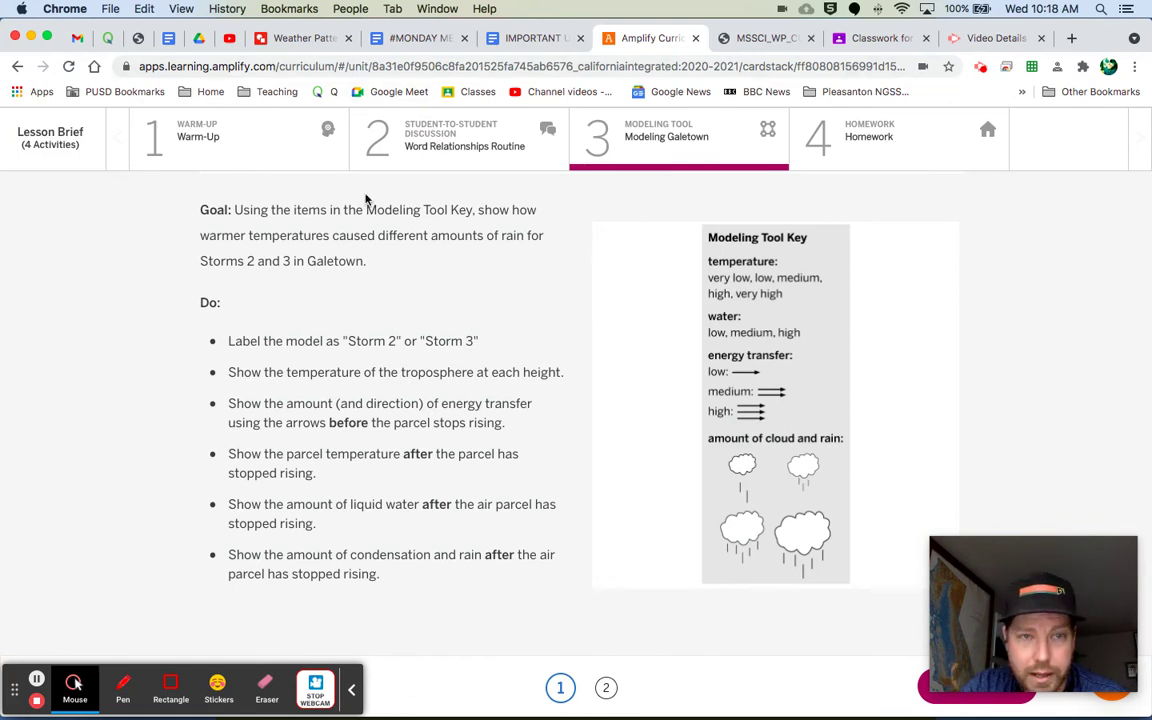
pyautogui.click(304, 38)
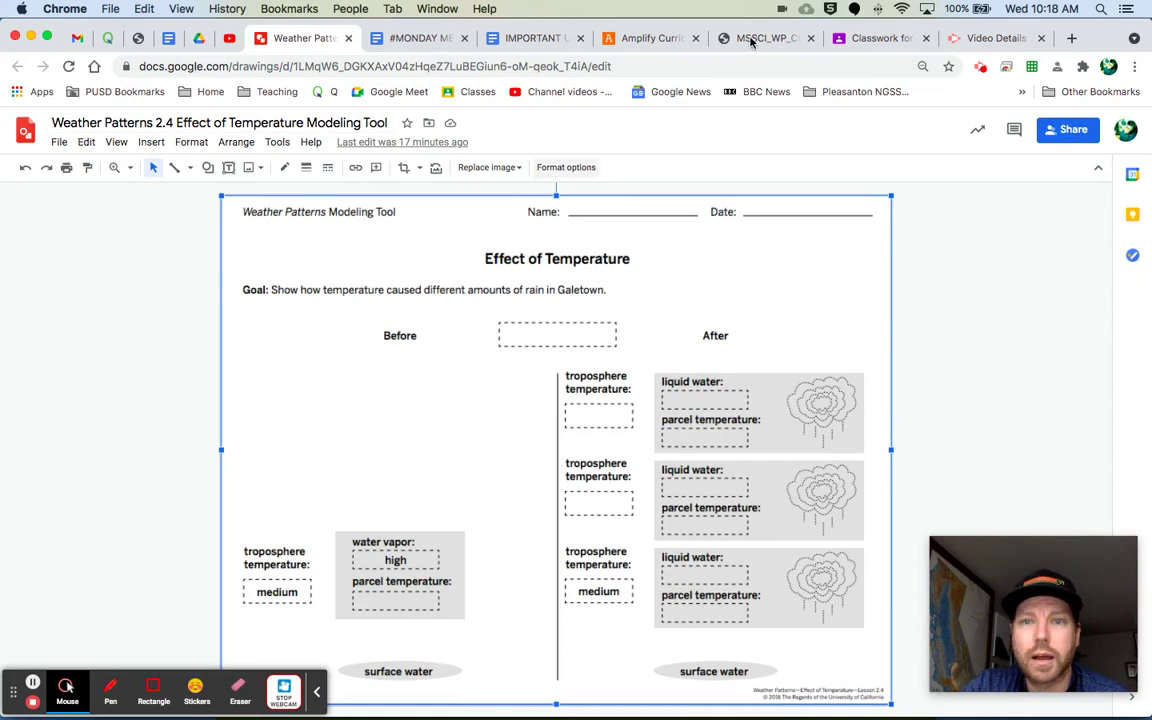
# Step: Glance at the MSSCI_WP PDF, then go back to the Amplify Modeling Galetown page
pyautogui.click(751, 39)
pyautogui.click(297, 42)
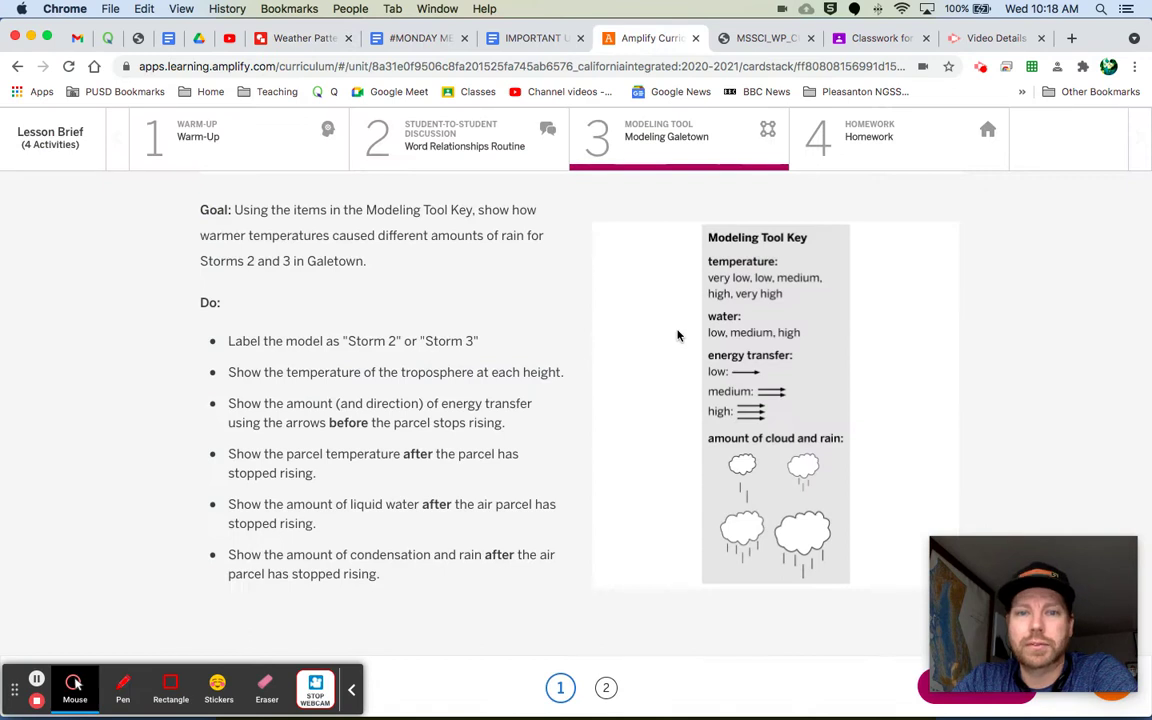
pyautogui.scroll(7, 677, 239)
pyautogui.scroll(-4, 677, 239)
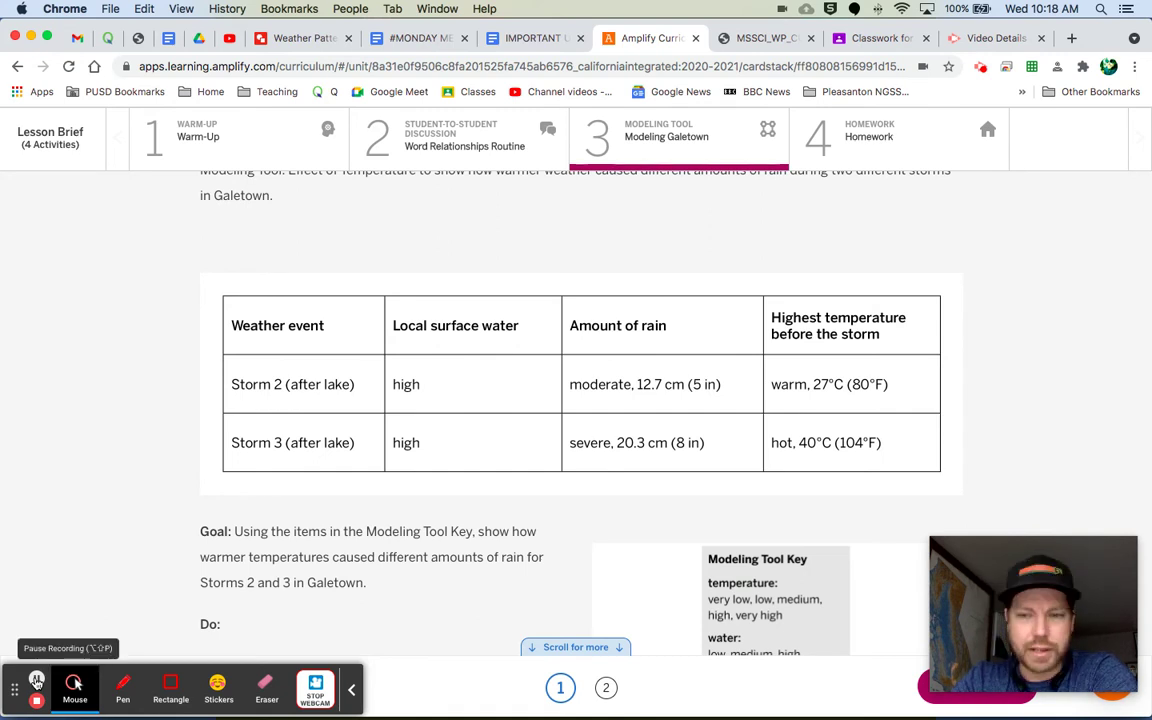
pyautogui.click(36, 680)
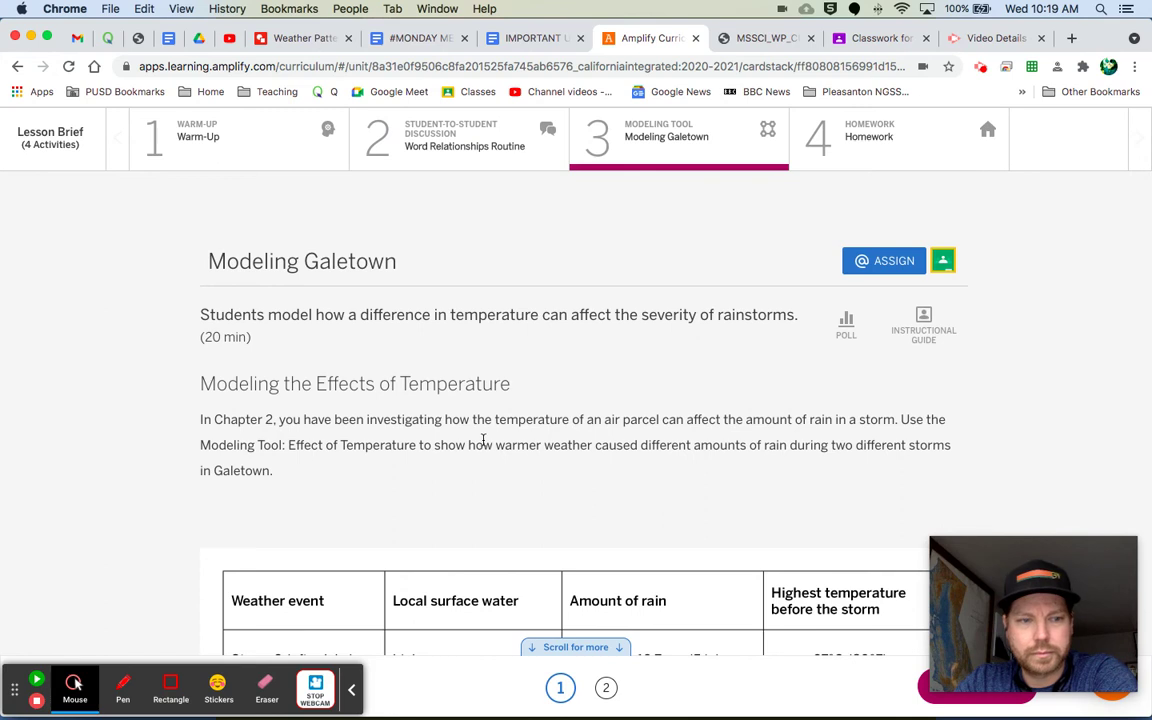
pyautogui.scroll(-3, 483, 440)
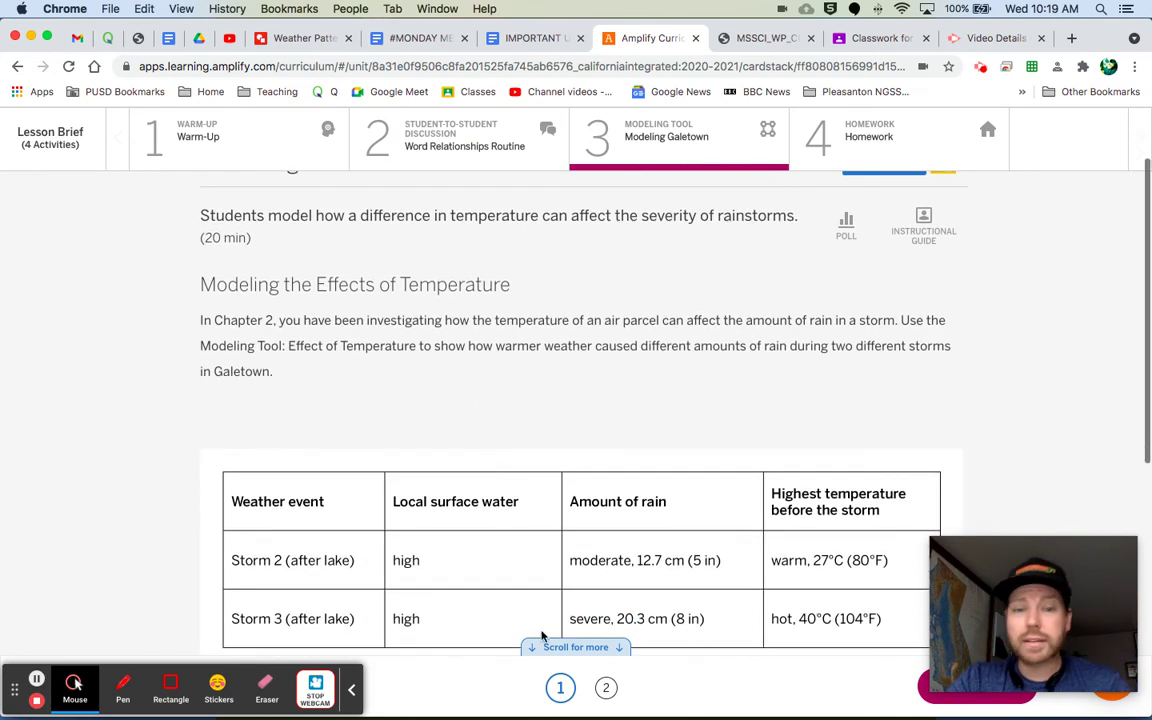
pyautogui.click(606, 690)
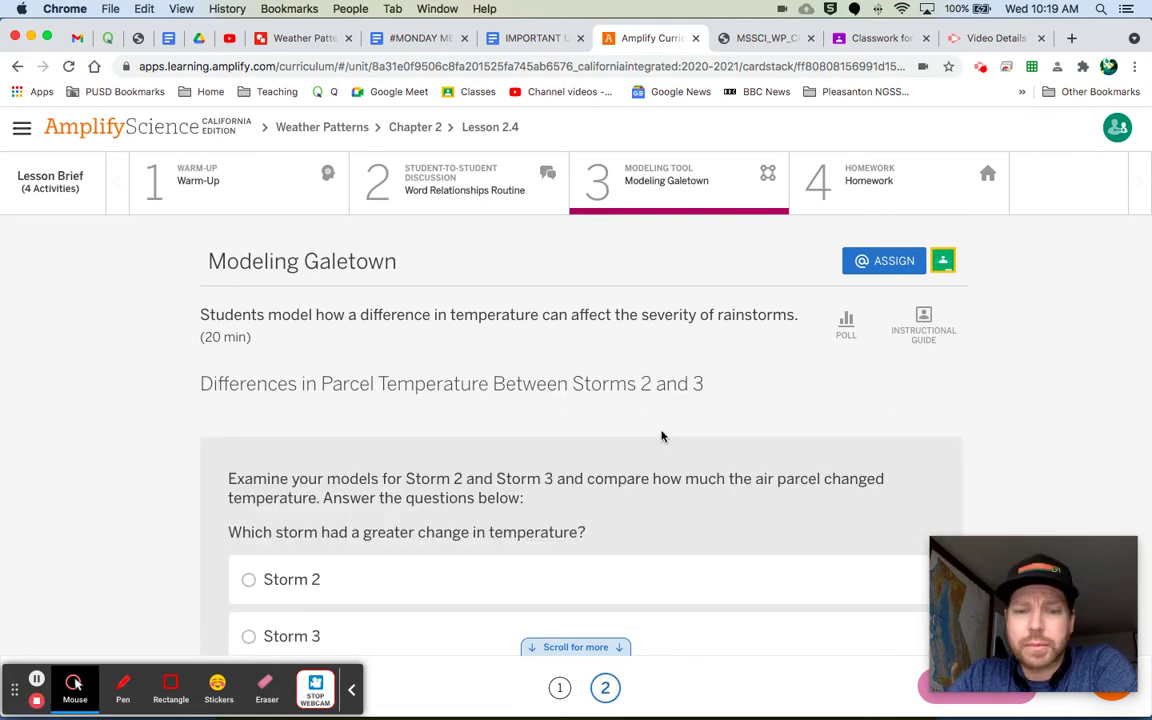
pyautogui.scroll(-3, 661, 436)
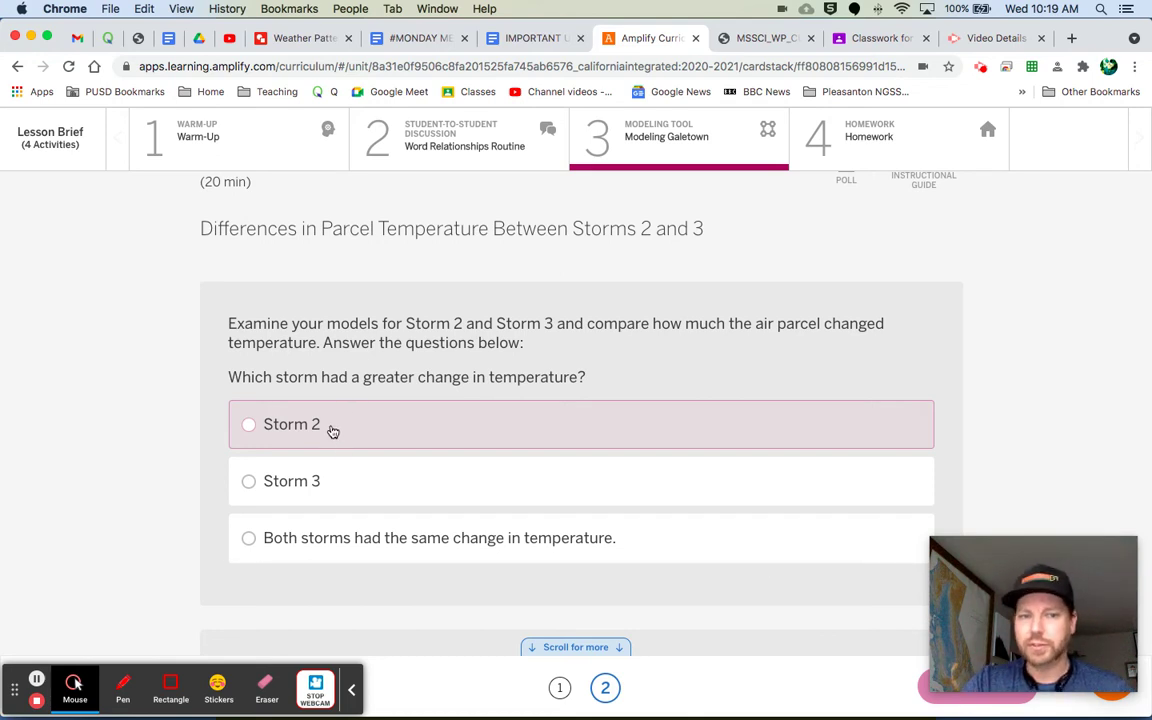
pyautogui.scroll(-5, 517, 506)
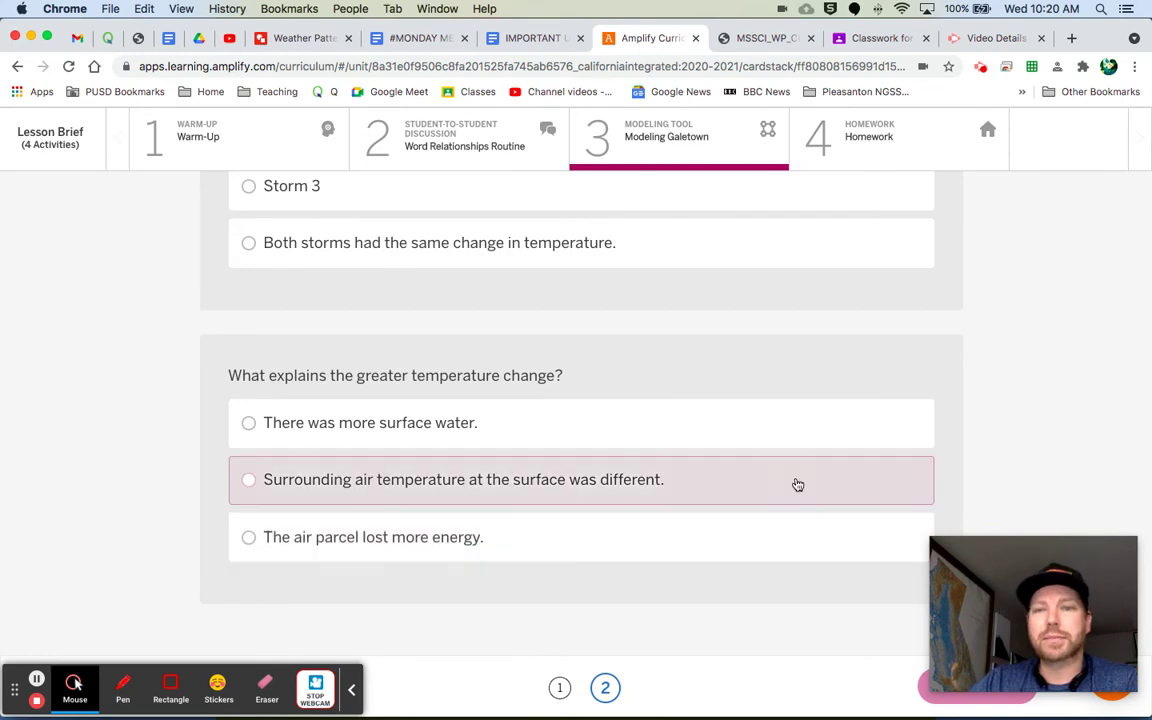
pyautogui.scroll(3, 558, 560)
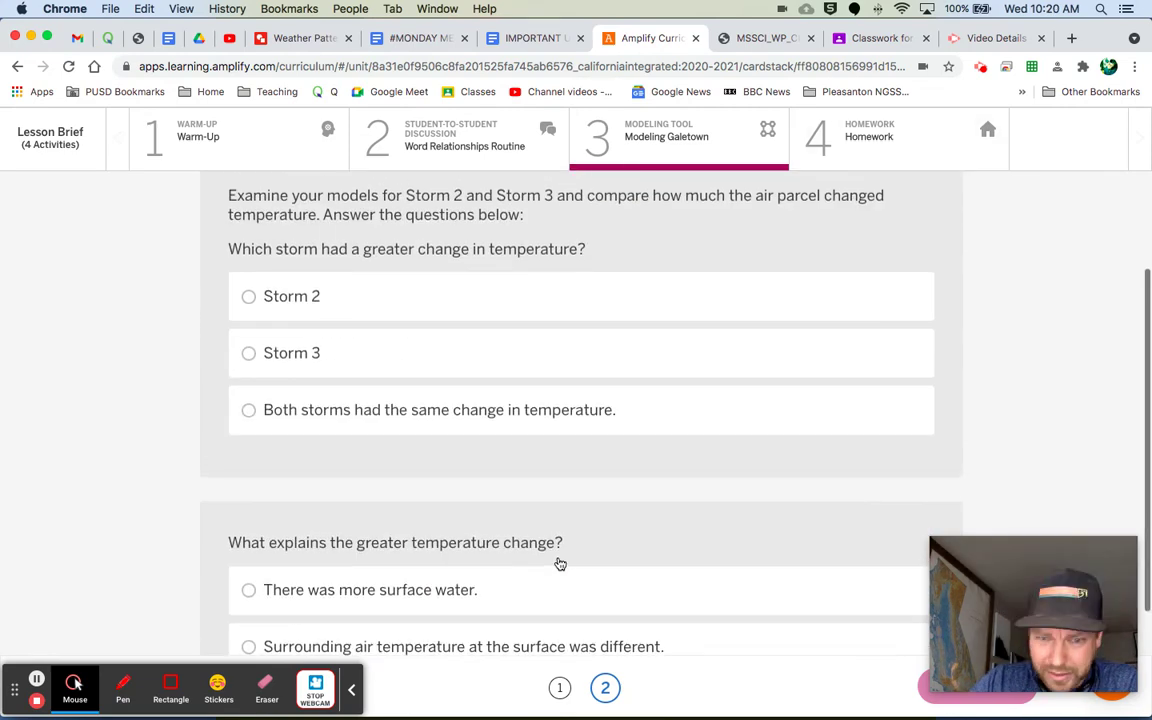
# Step: Open the 4 Homework writing activity and highlight the 'Use the information...' instructions above the Word Bank
pyautogui.click(913, 141)
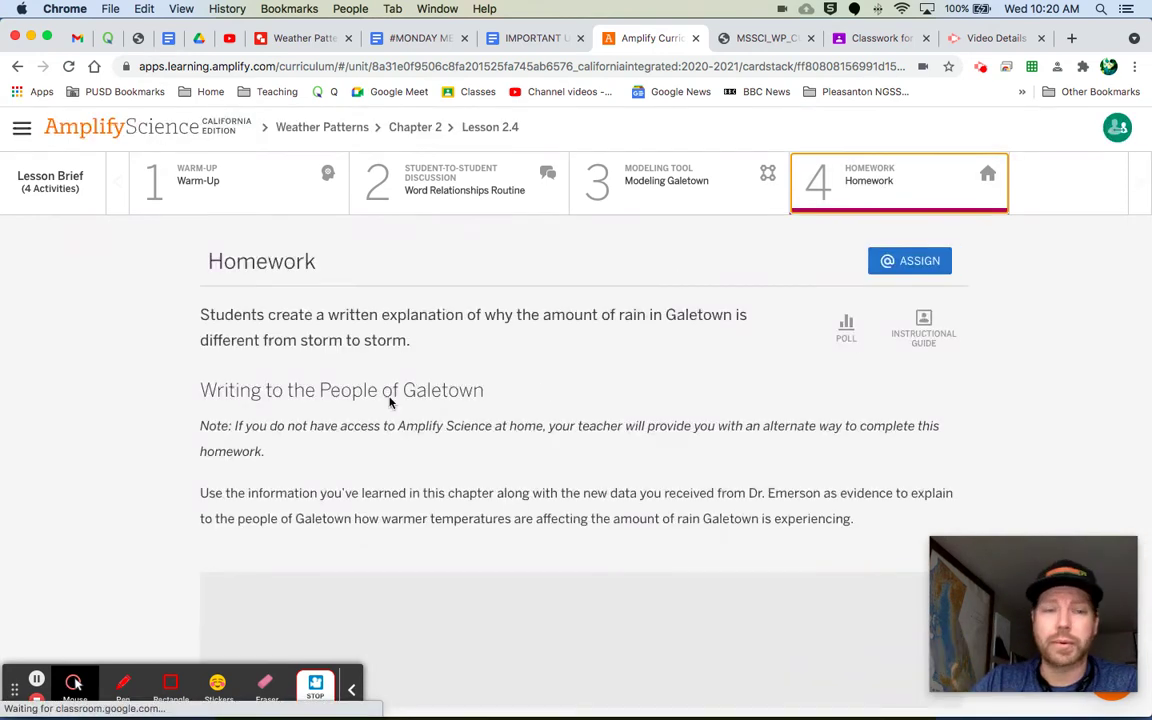
pyautogui.scroll(-2, 300, 465)
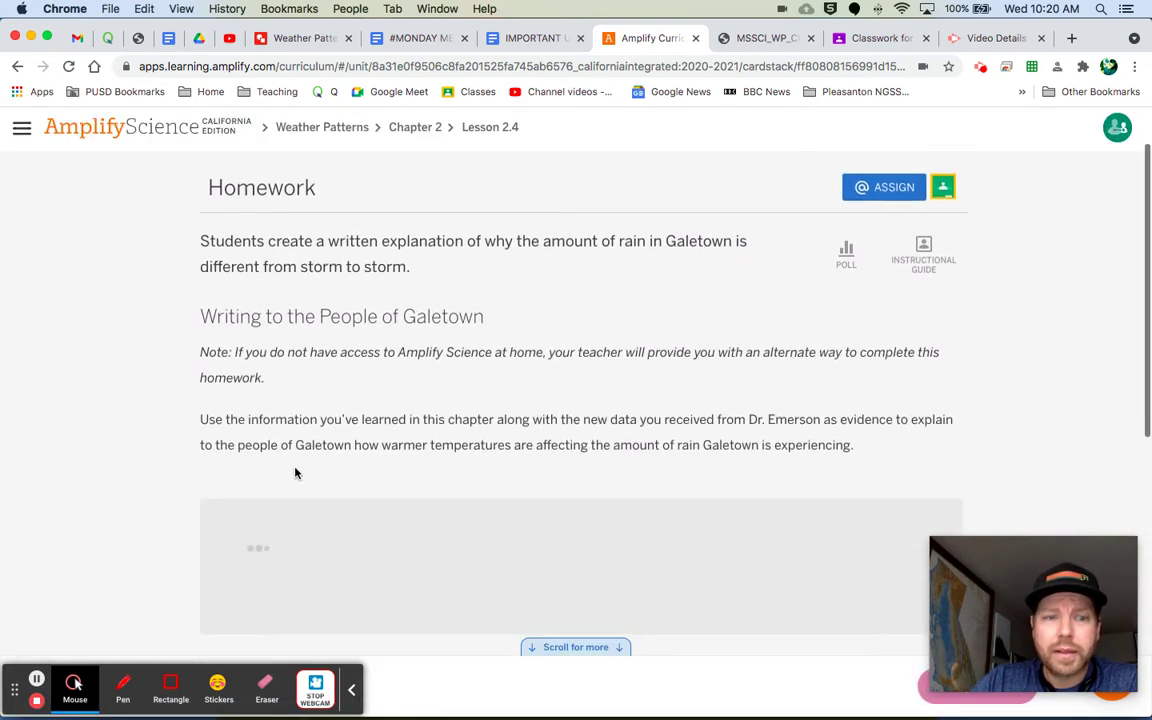
pyautogui.tripleClick(346, 432)
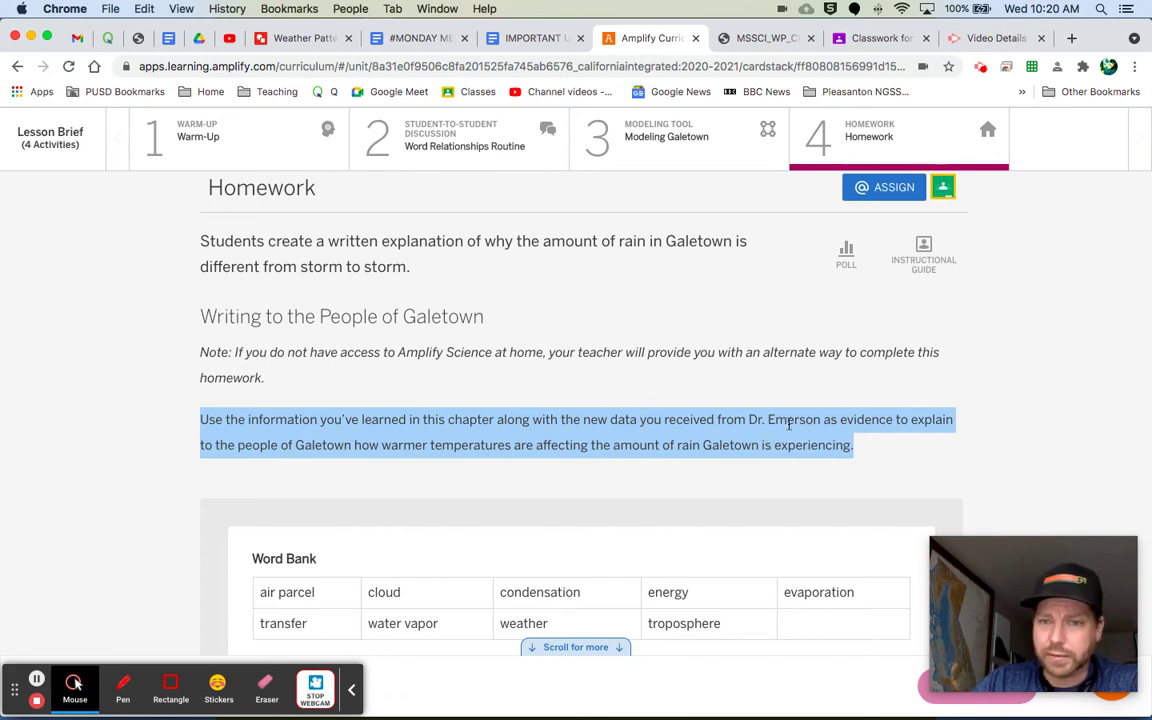
pyautogui.click(879, 440)
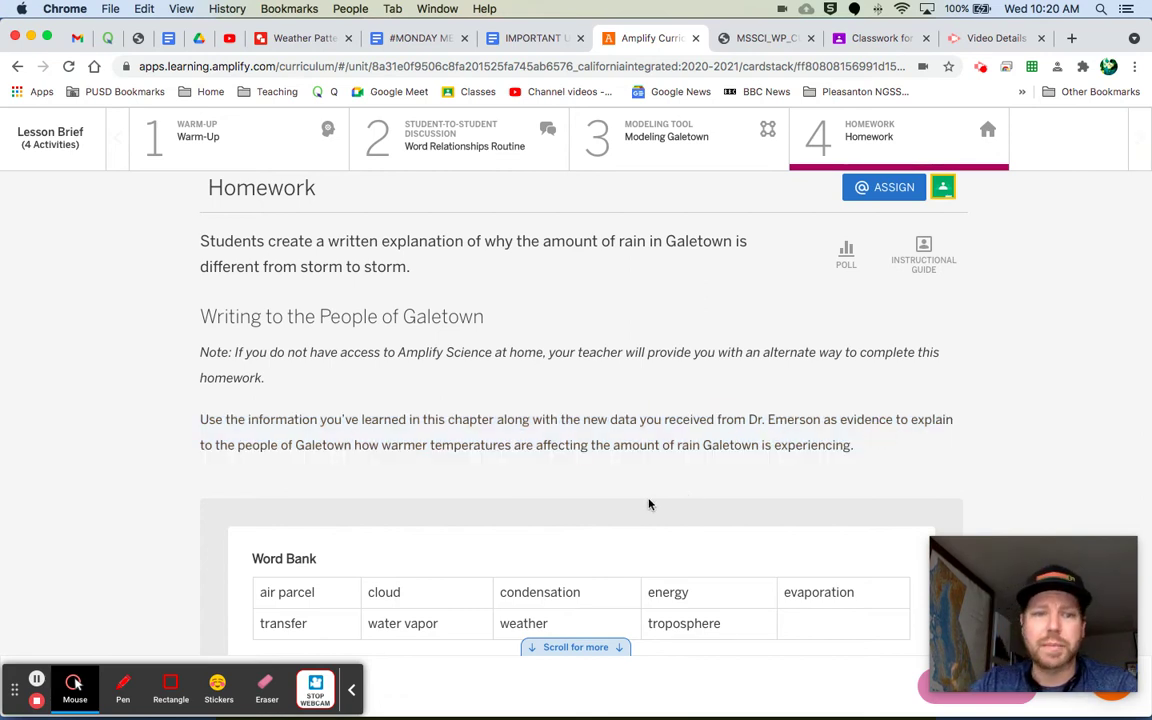
pyautogui.tripleClick(362, 448)
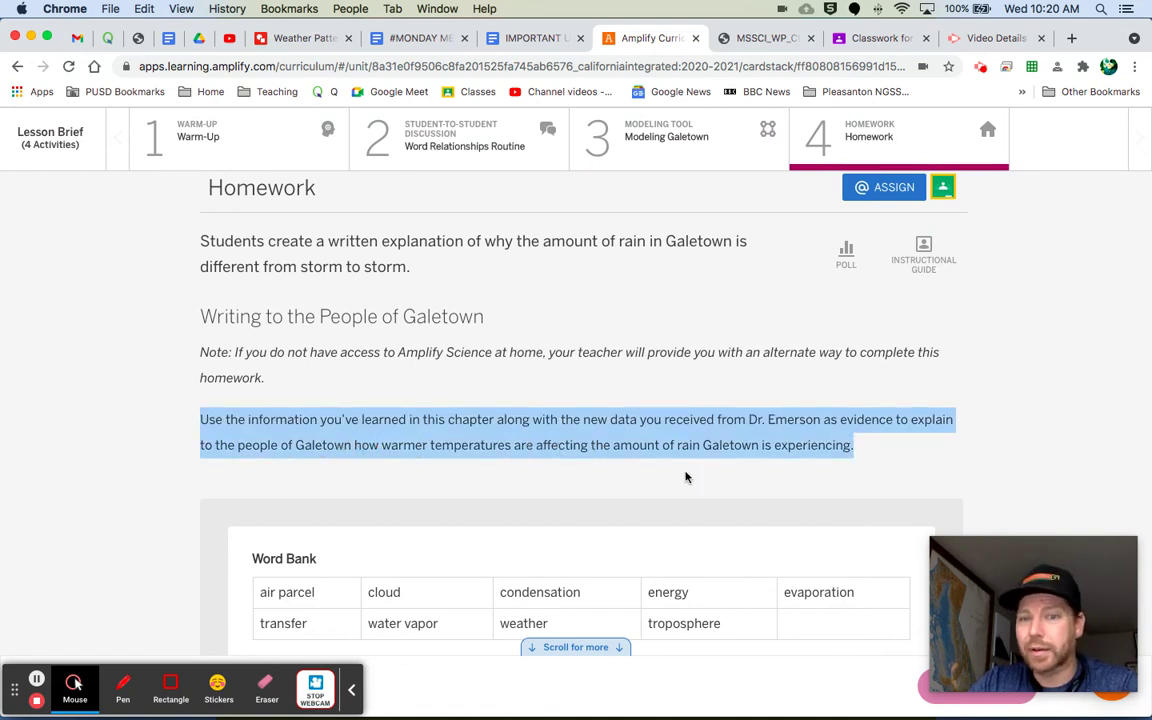
pyautogui.scroll(-1, 686, 477)
pyautogui.scroll(-5, 686, 477)
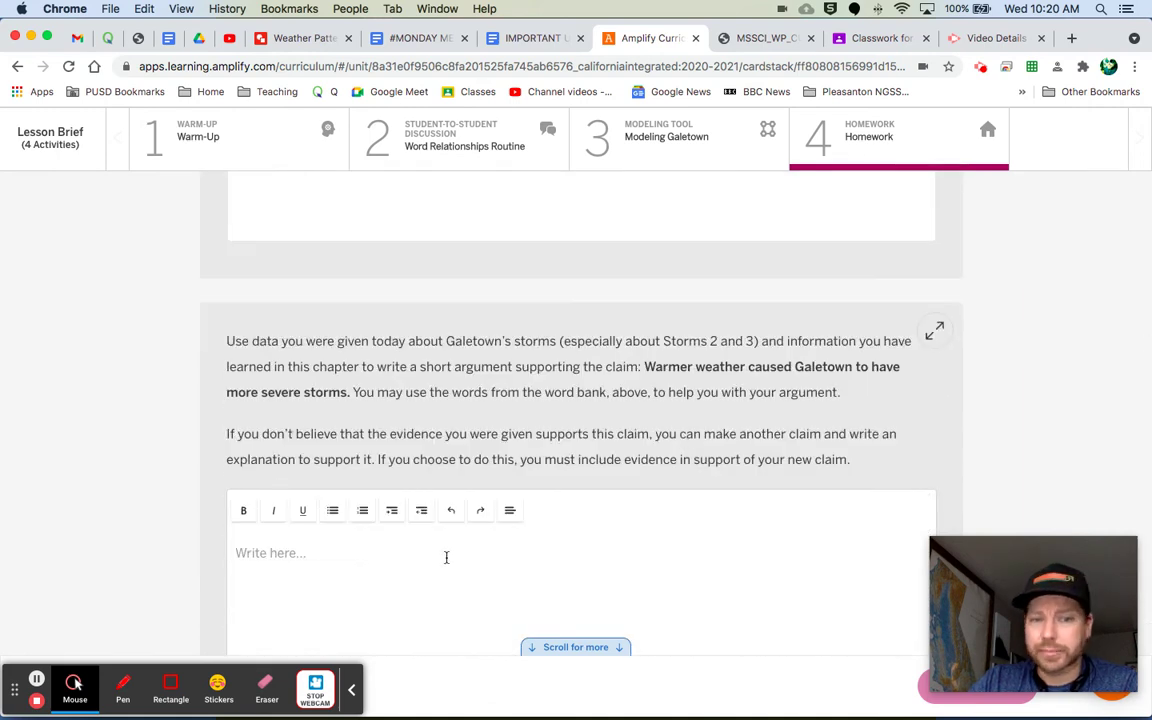
pyautogui.scroll(2, 452, 424)
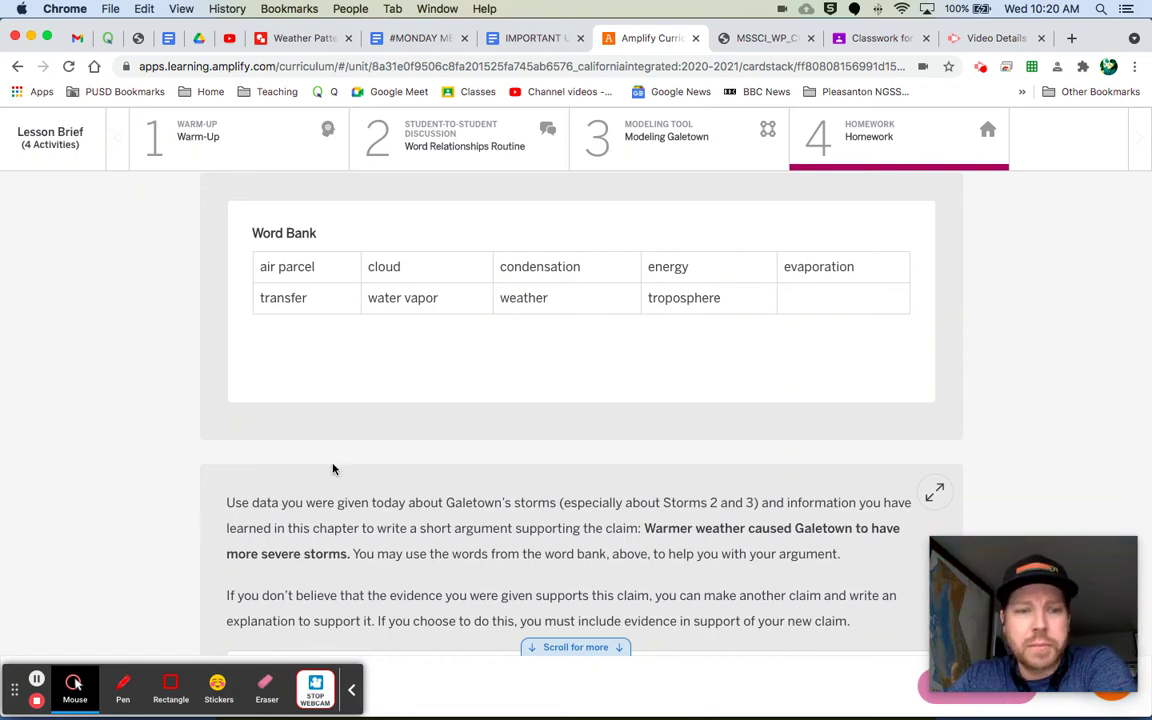
pyautogui.scroll(-2, 299, 416)
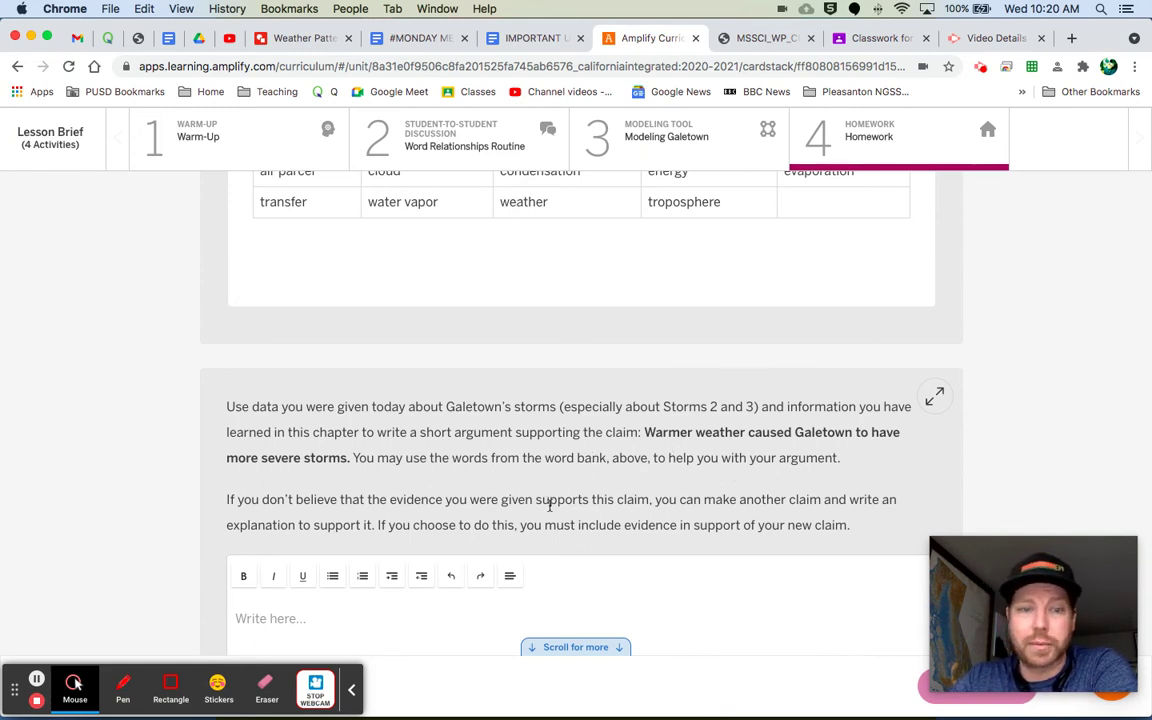
pyautogui.scroll(-3, 641, 510)
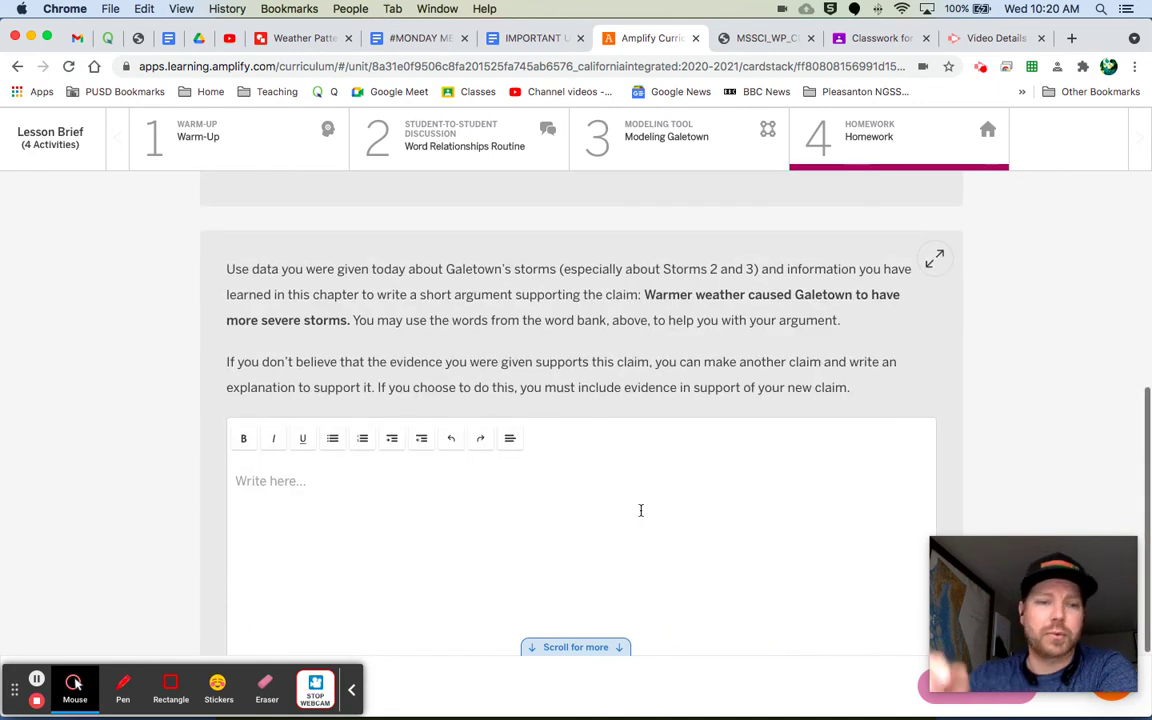
pyautogui.click(641, 510)
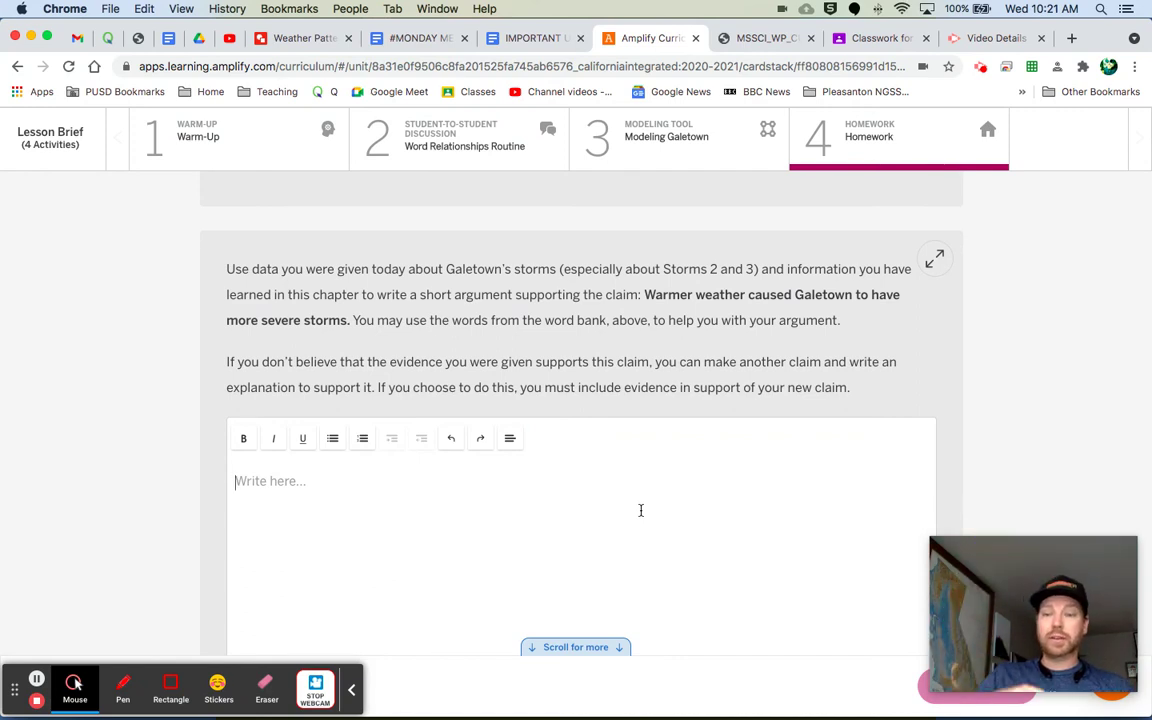
pyautogui.click(641, 510)
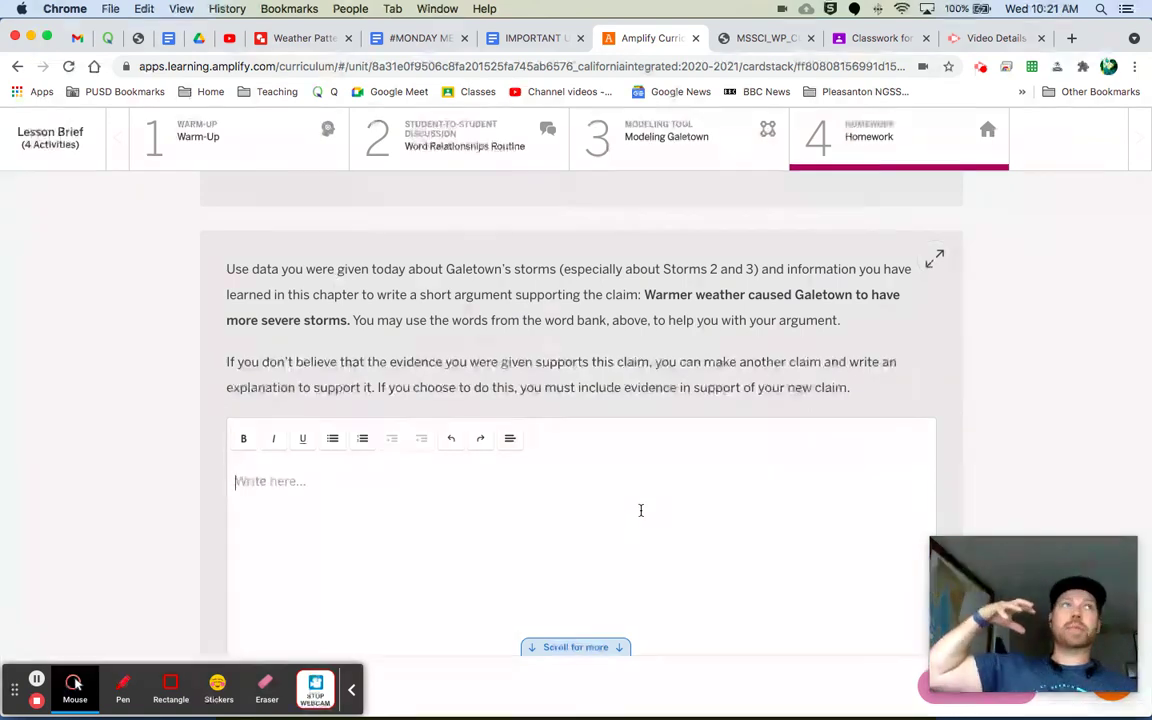
pyautogui.click(641, 510)
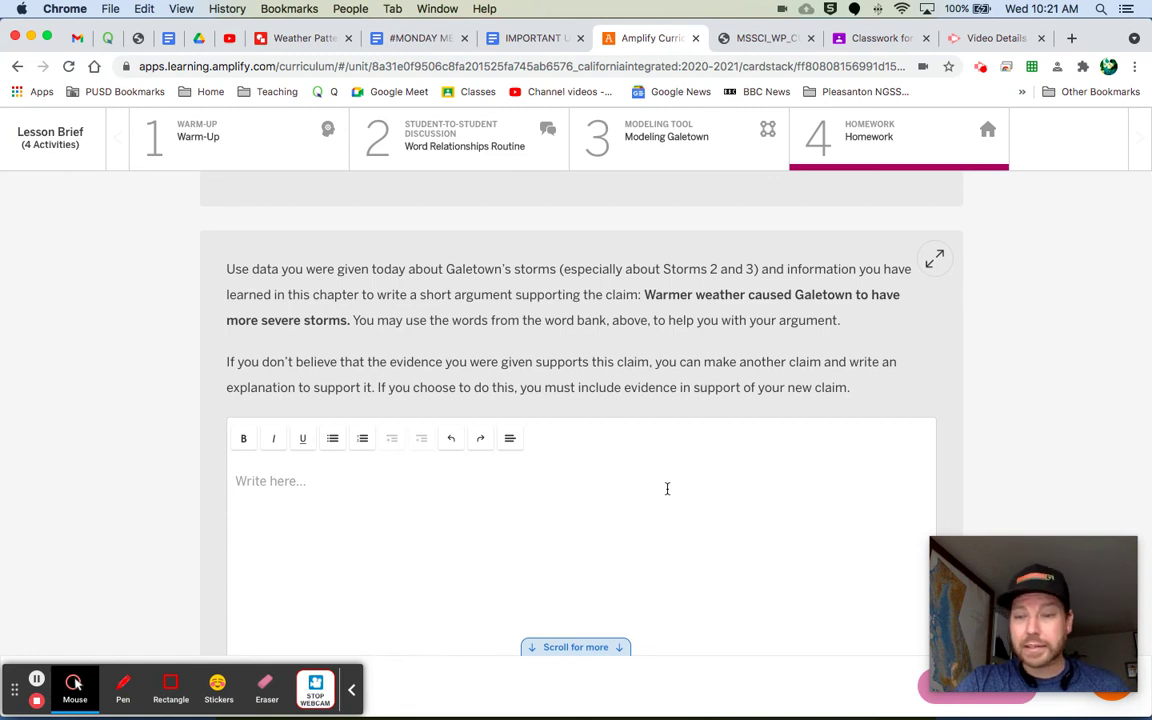
pyautogui.scroll(5, 667, 488)
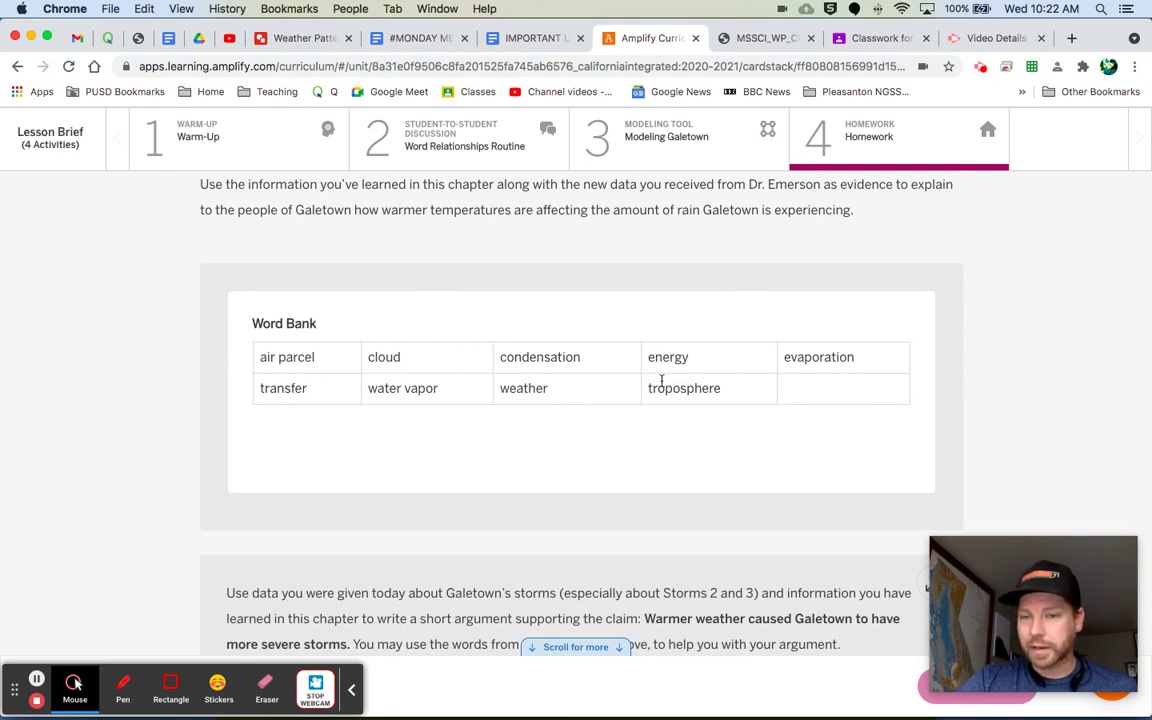
pyautogui.scroll(-4, 543, 393)
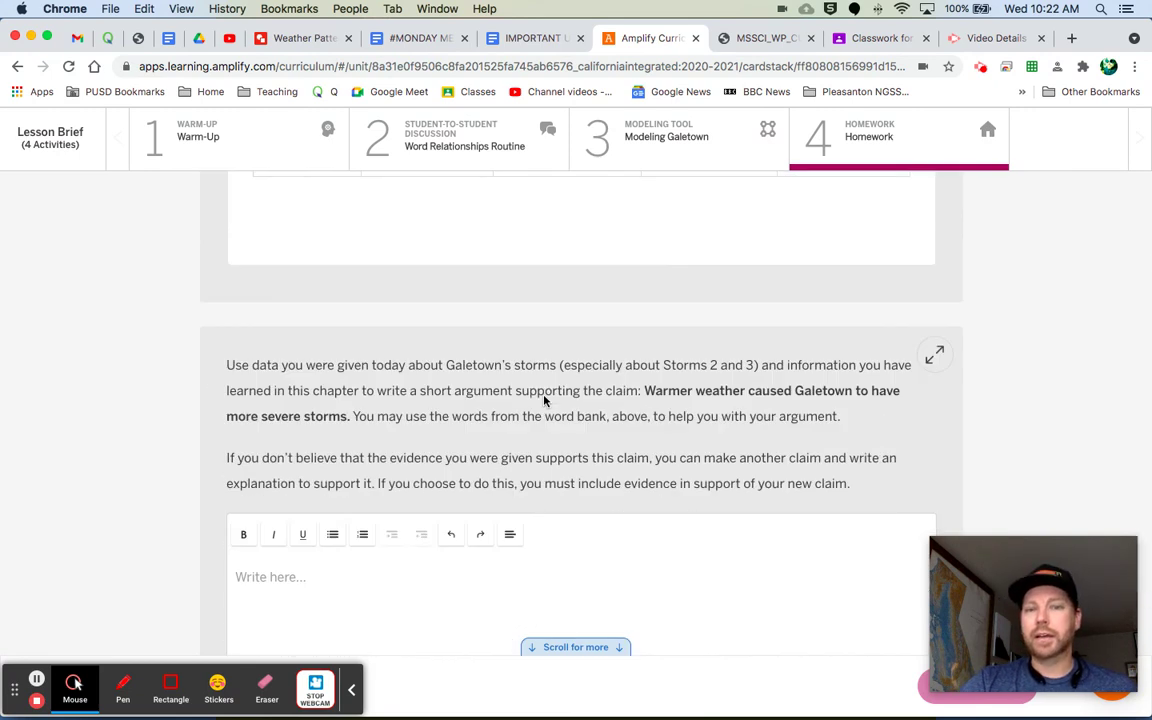
pyautogui.scroll(-3, 543, 393)
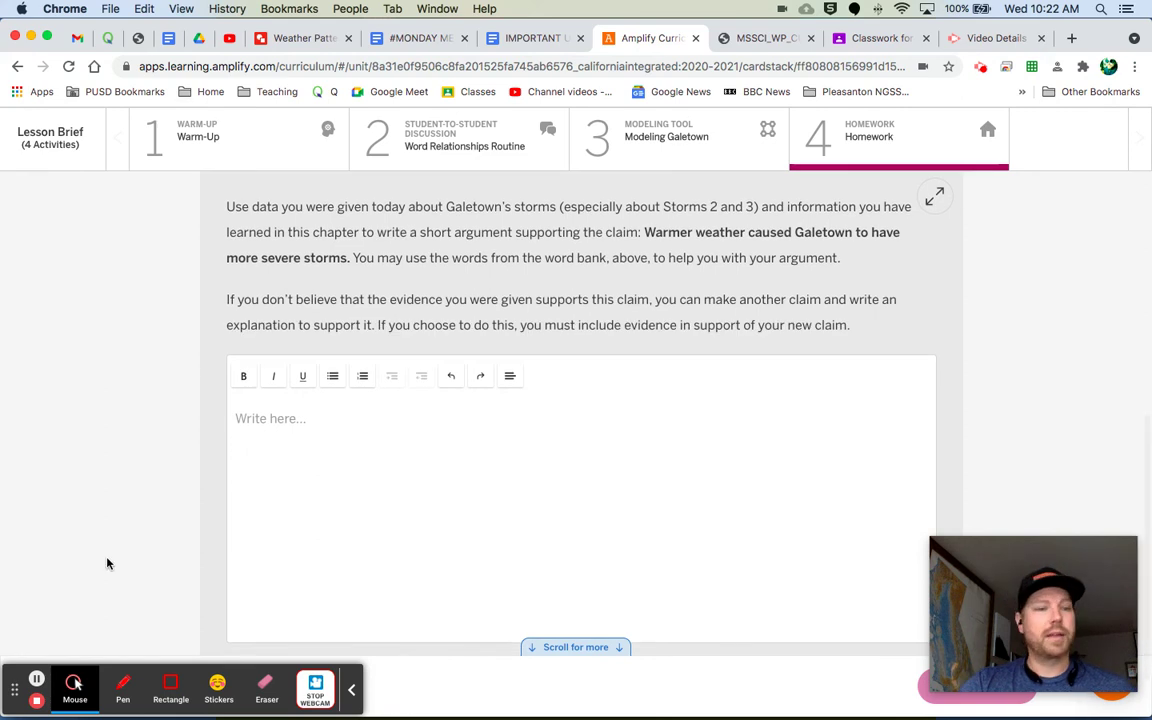